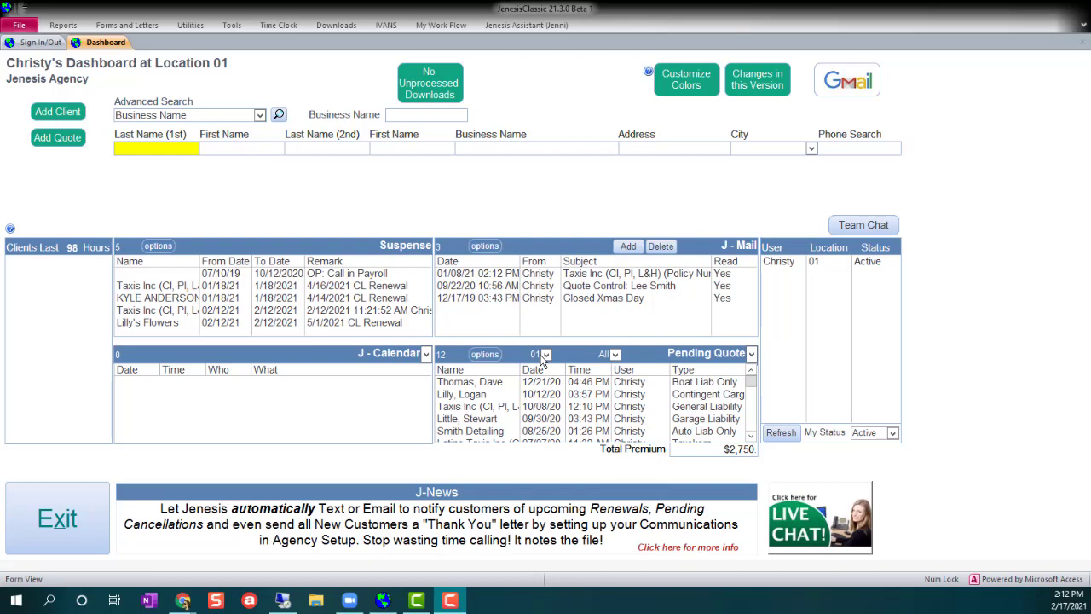
- Review the user and status filter choices of the dashboard's quote list, selecting the Pending Quote status
click(615, 353)
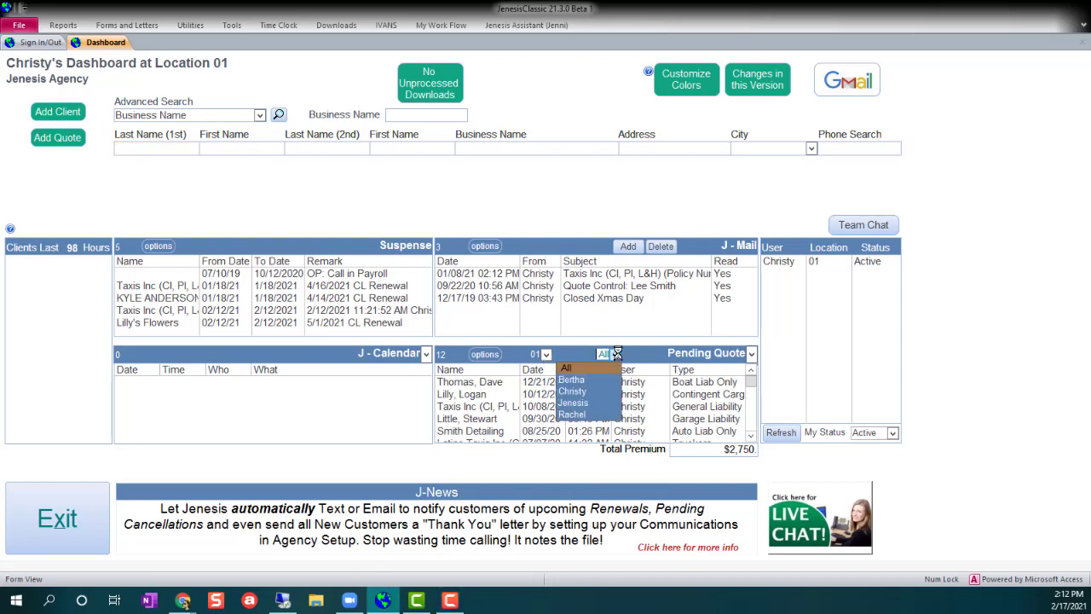
click(616, 355)
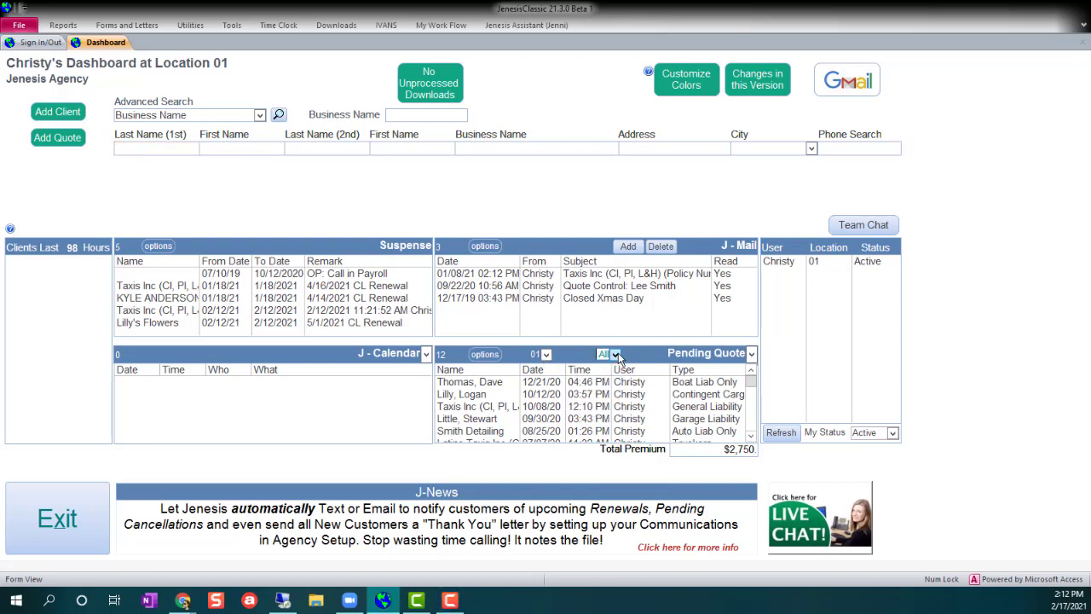
click(752, 354)
click(752, 355)
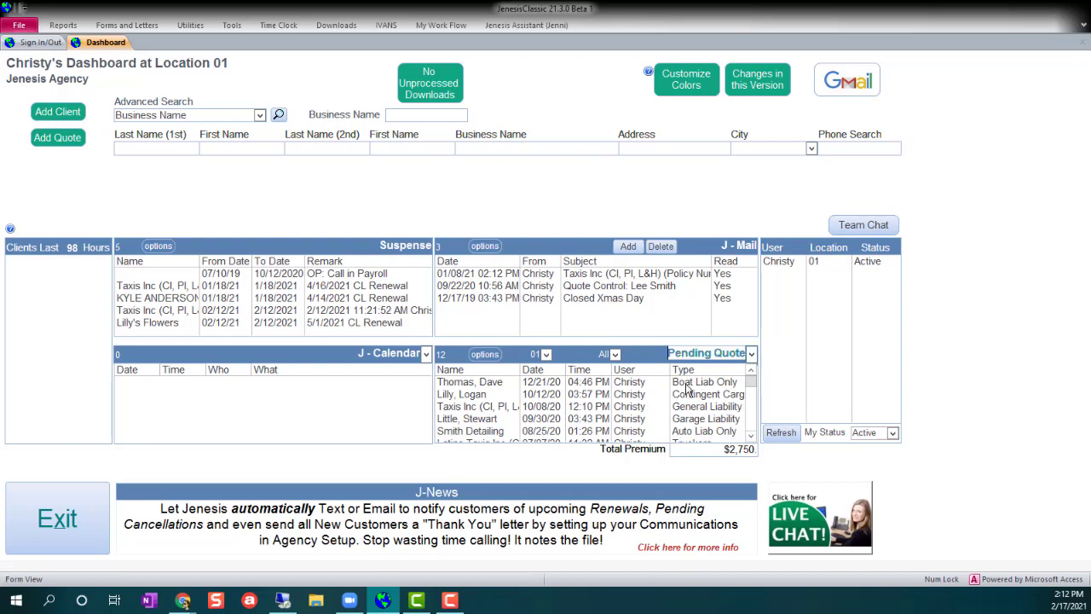
click(752, 353)
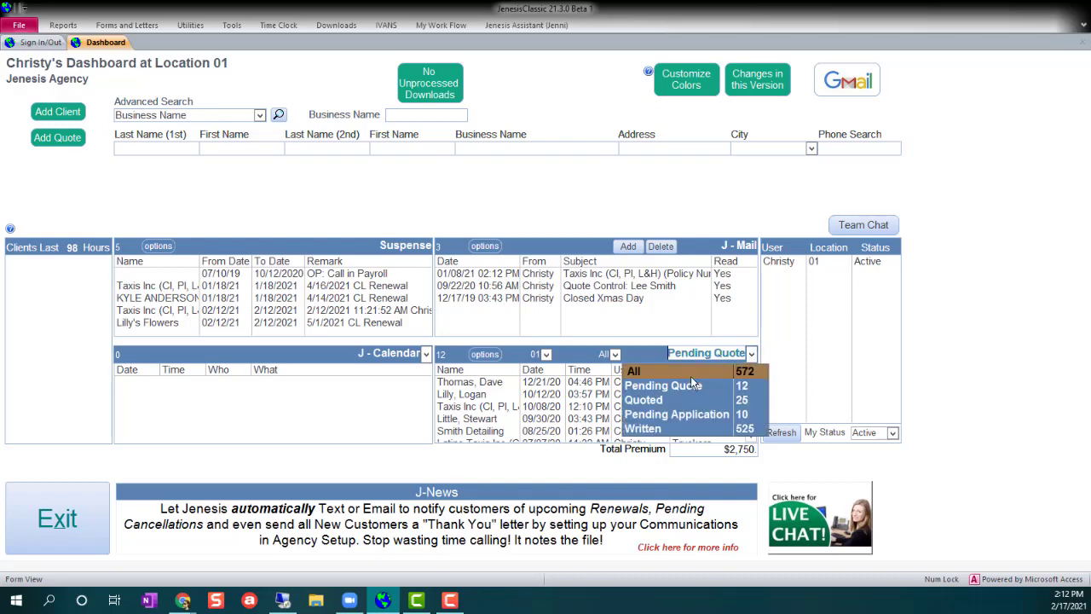
click(654, 390)
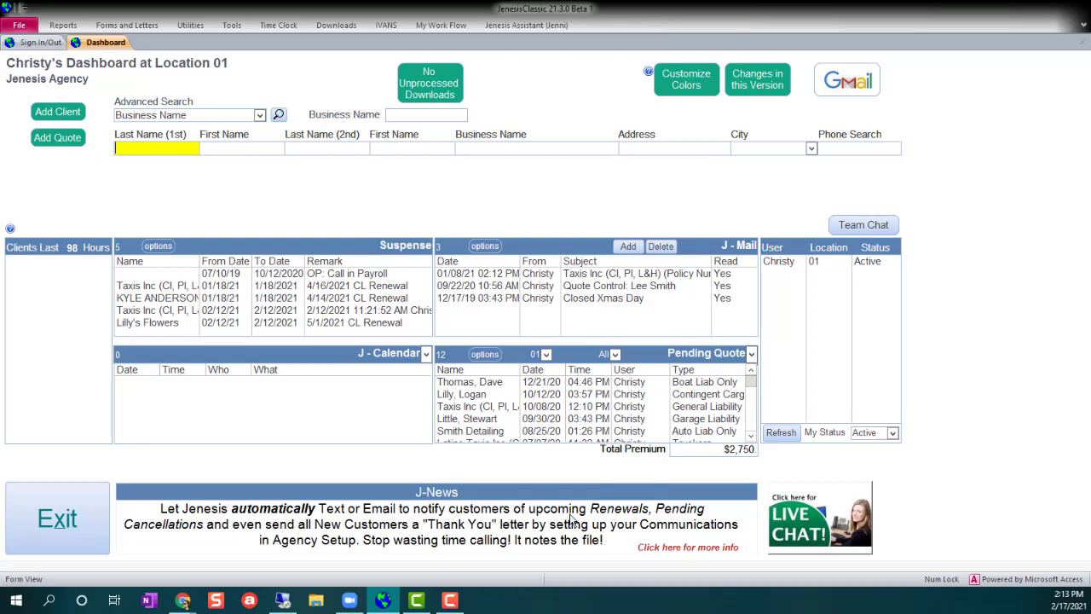
- Examine the actions available for individual quotes in the dashboard's pending quote list
right_click(577, 397)
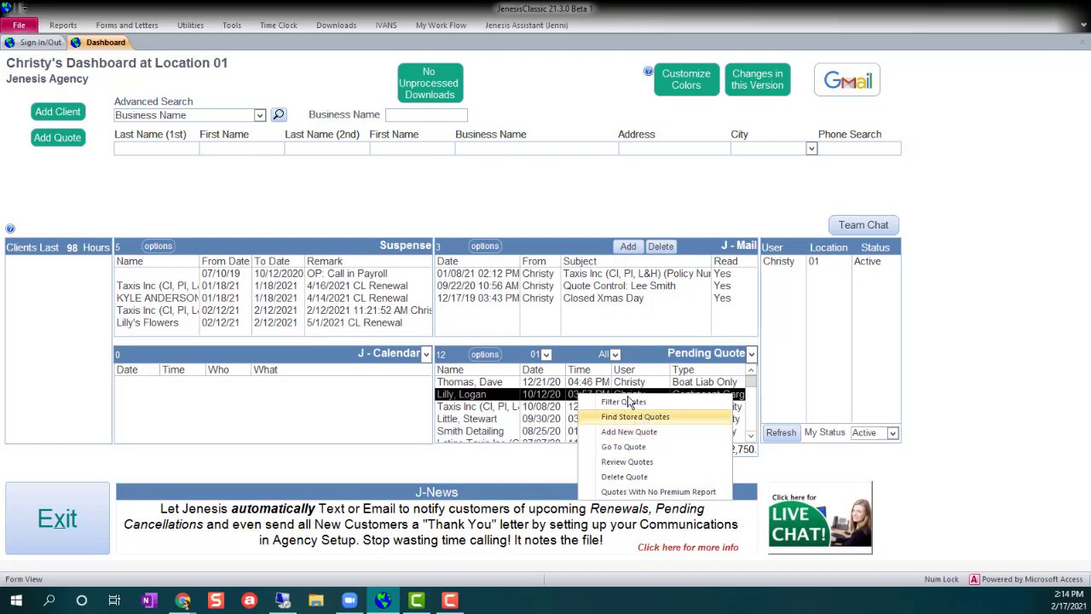
click(646, 352)
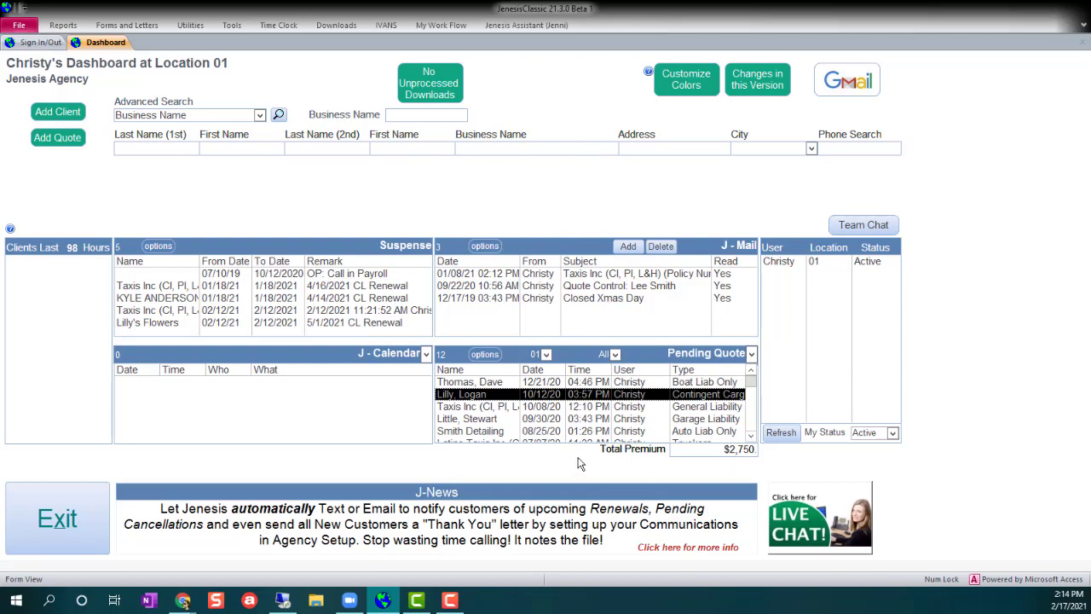
click(553, 409)
right_click(552, 410)
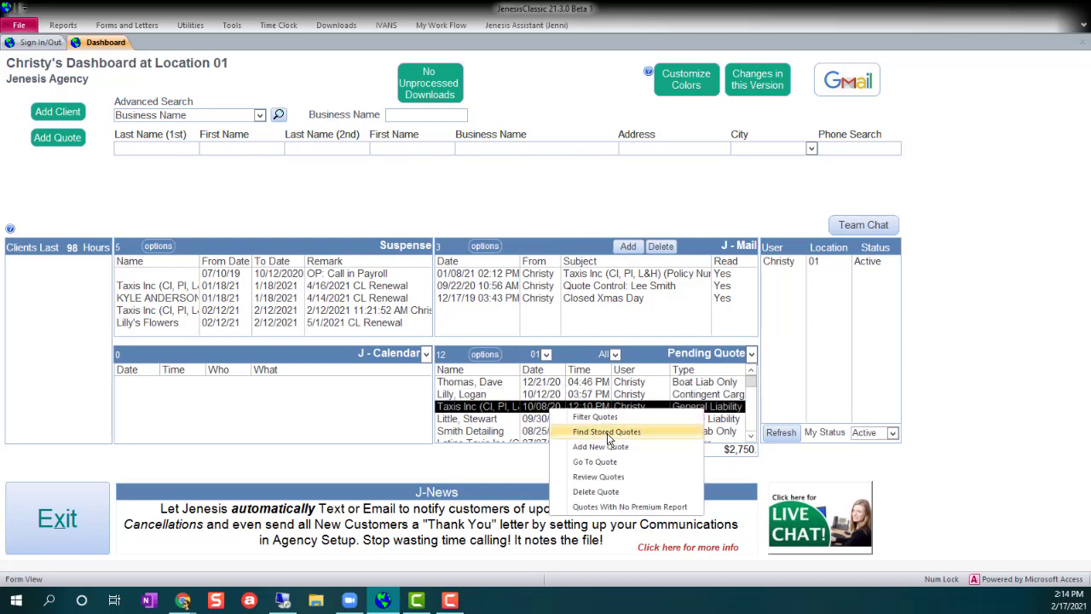
click(646, 361)
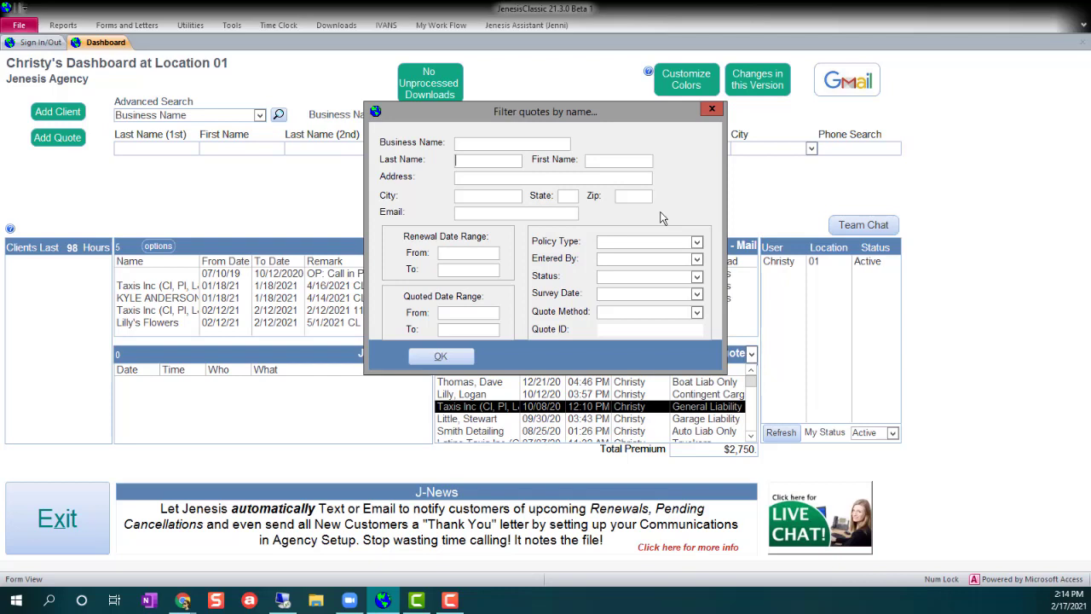
- Search the quotes by name with last name Test and first name Test
text(Te)
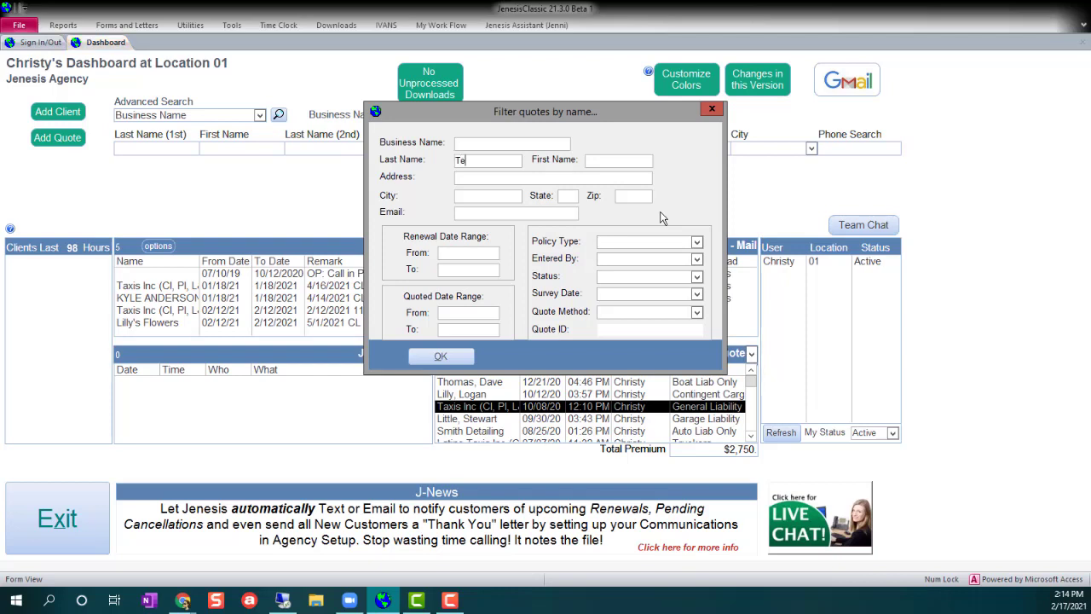
text(stTest)
click(443, 357)
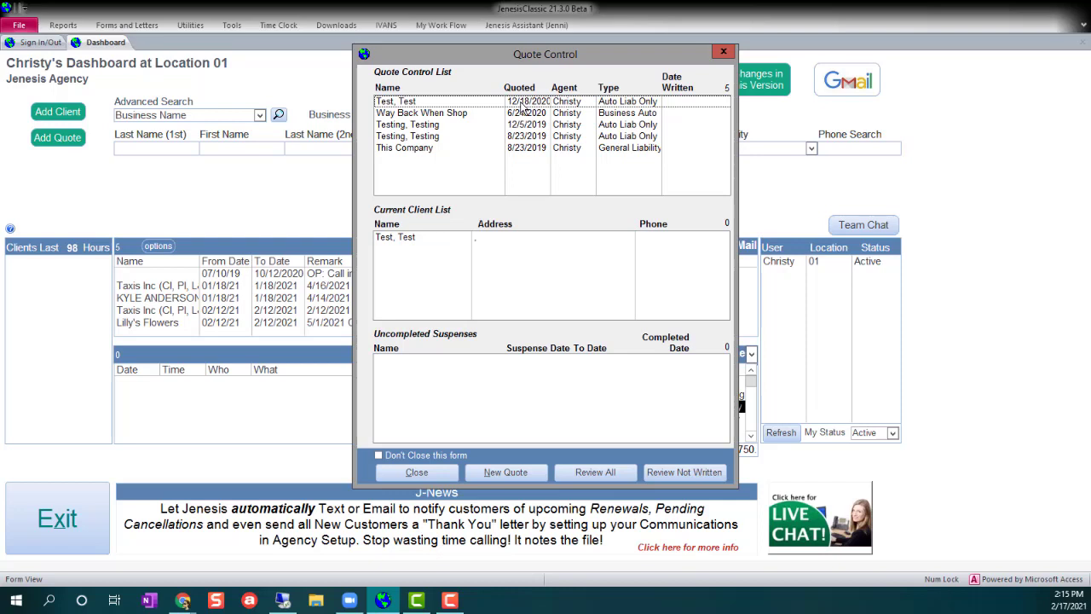
- View the matching client's record, and open the 12/18/2020 Auto Liab Only quote from the Quote Control list
double_click(406, 240)
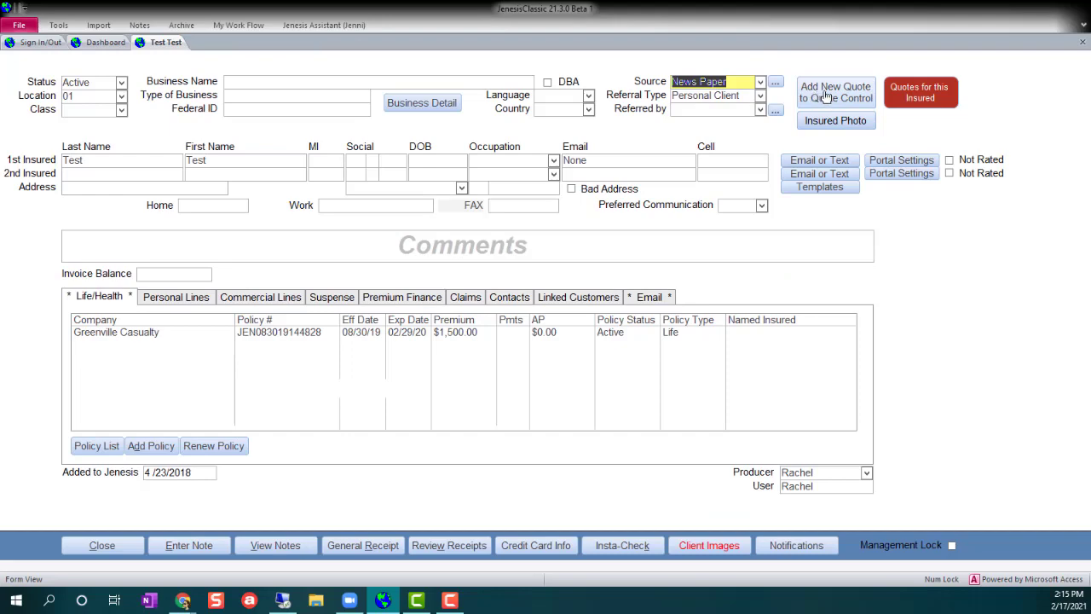
click(858, 103)
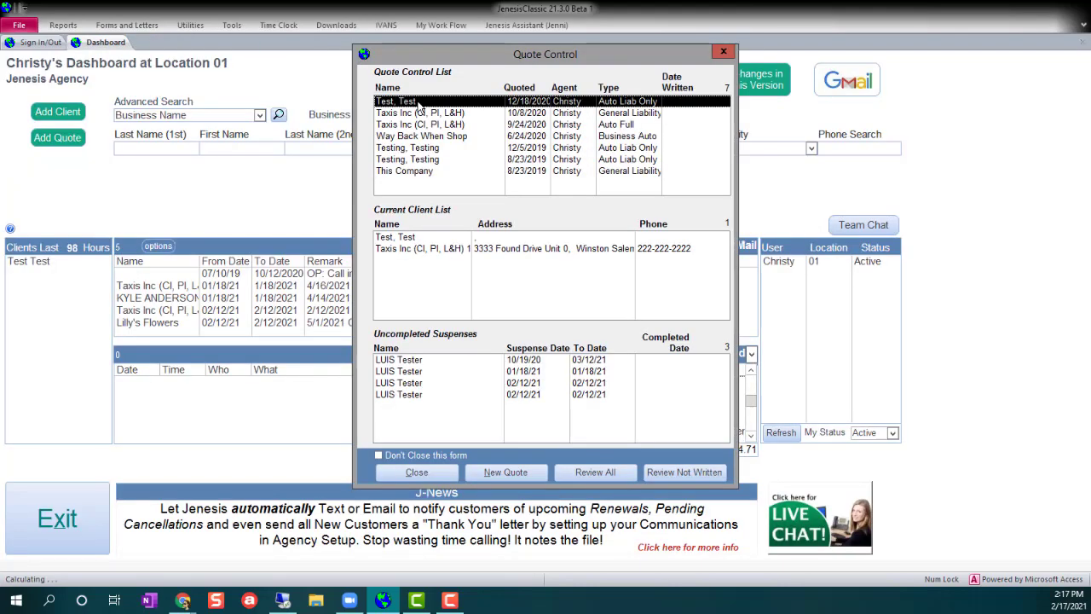
double_click(442, 106)
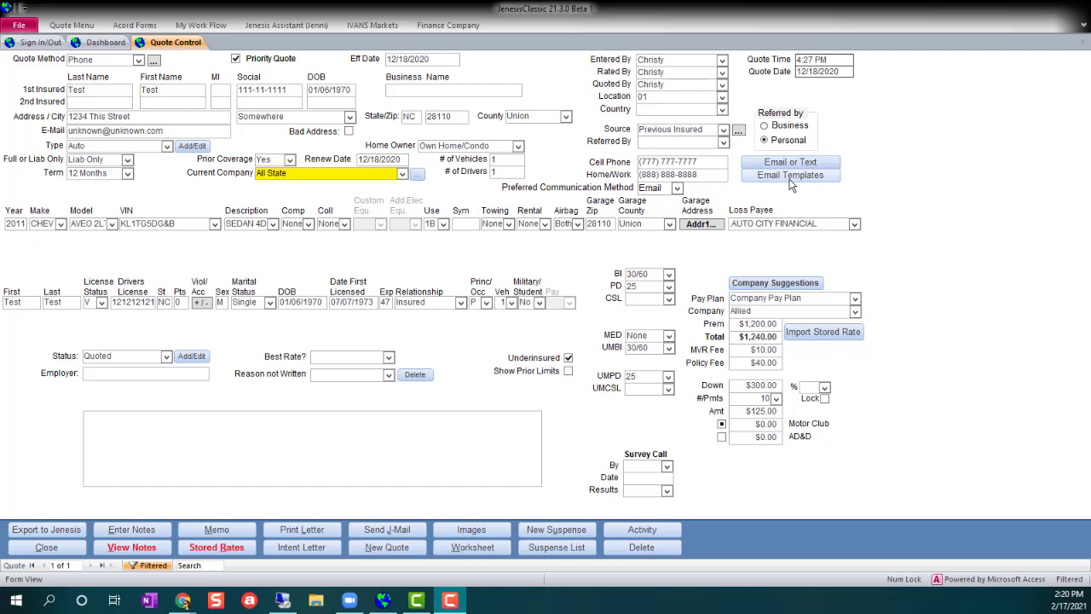
- Show the quote's stored rates and view the details of the Integon Indemnity Corporation rate
click(207, 548)
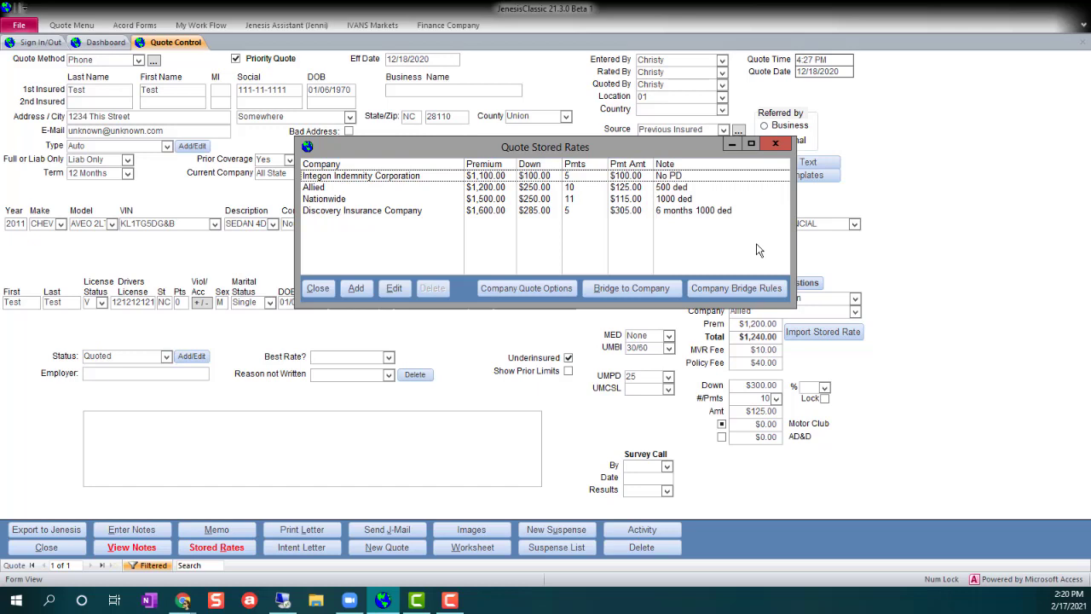
double_click(571, 177)
click(542, 275)
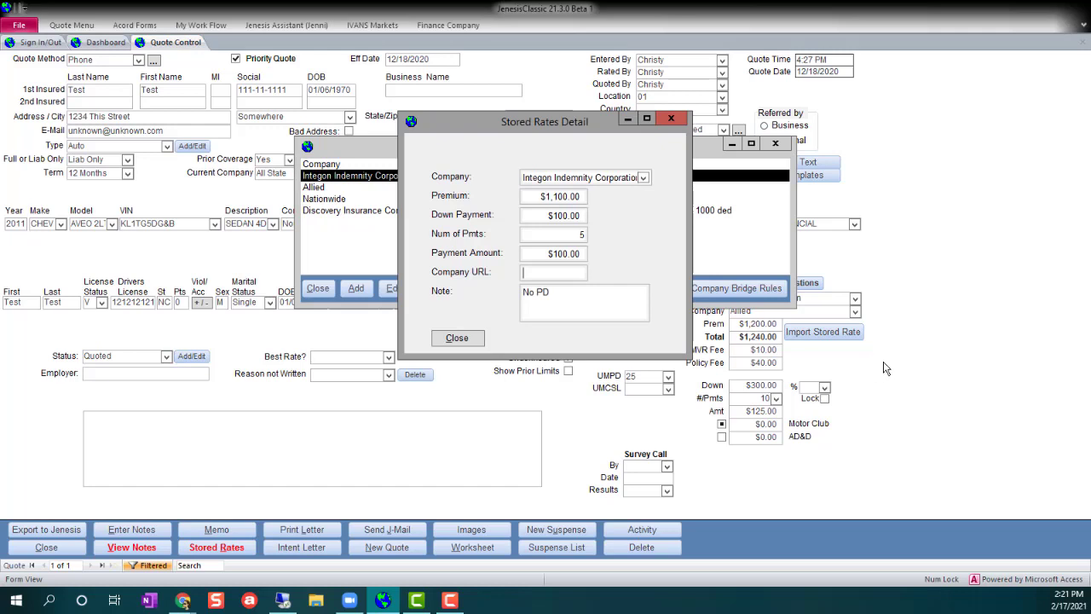
click(456, 338)
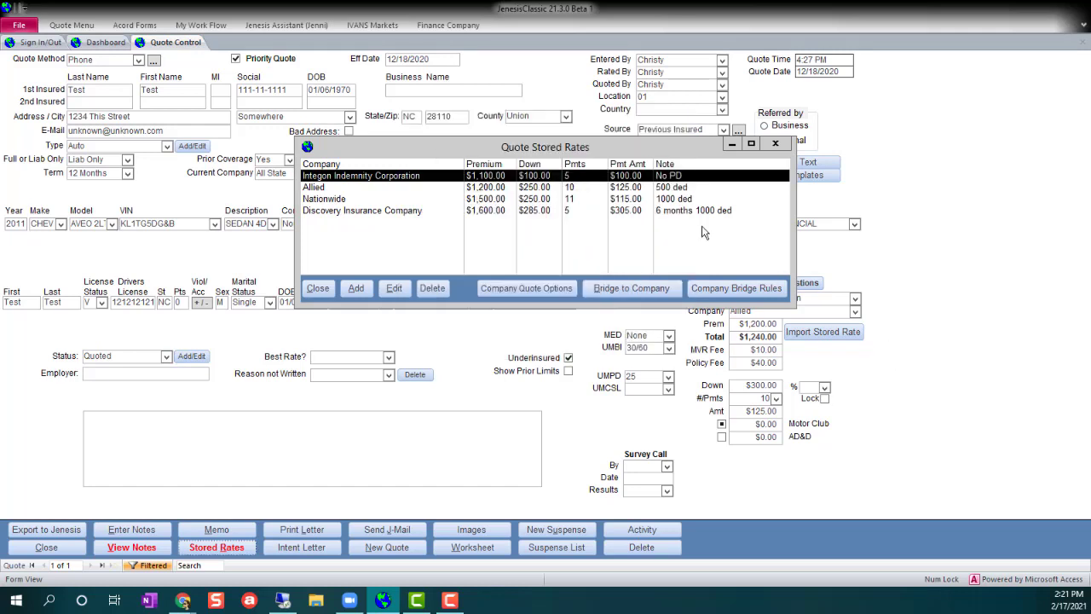
- Import the Allied stored rate into the quote using the payment information from the grid, and close the stored rates
click(502, 187)
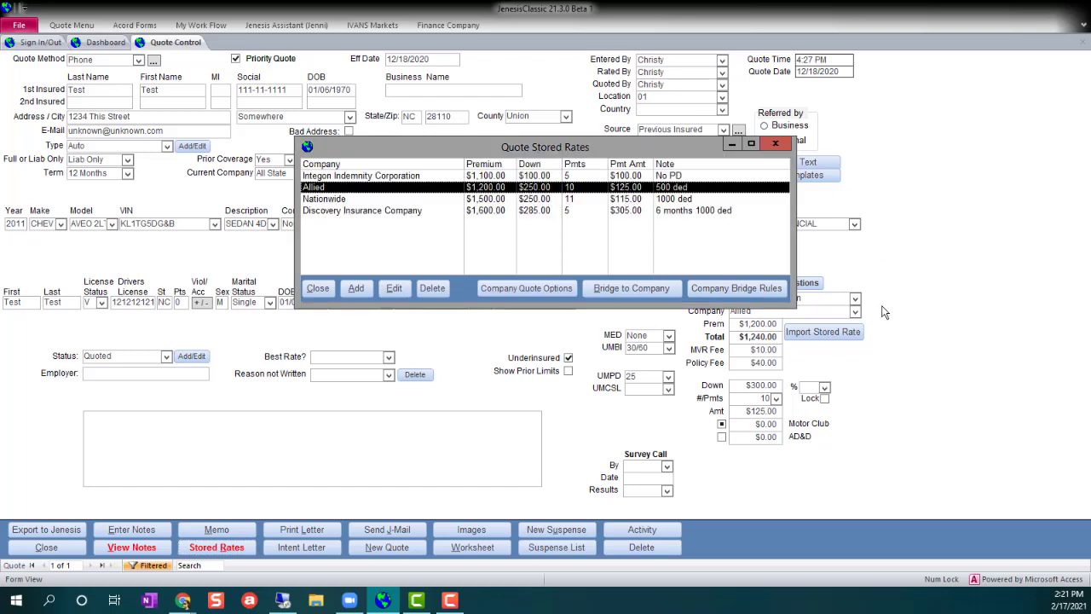
click(852, 340)
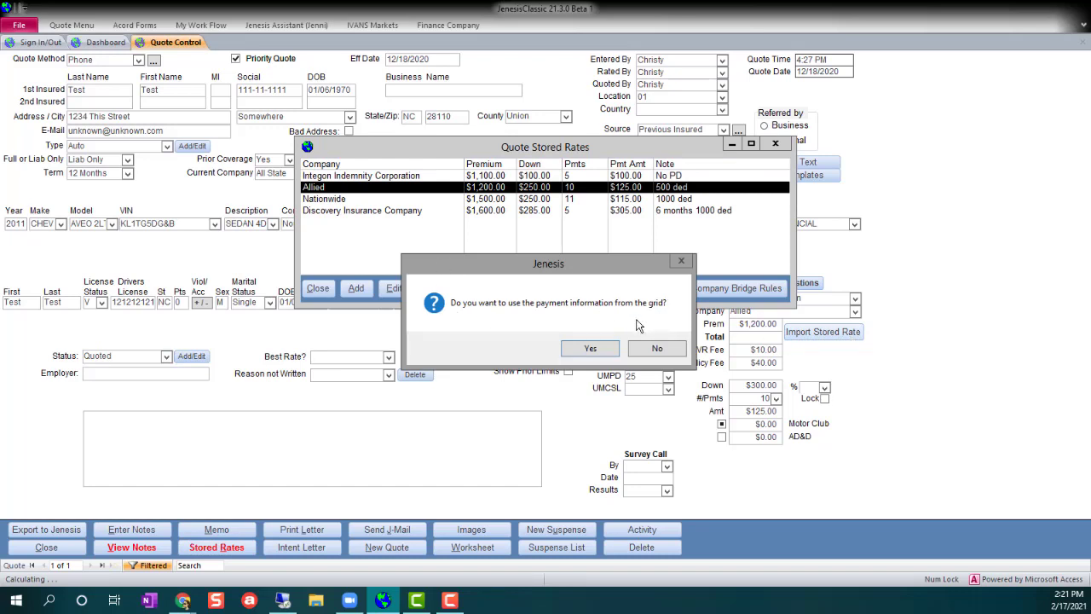
click(590, 348)
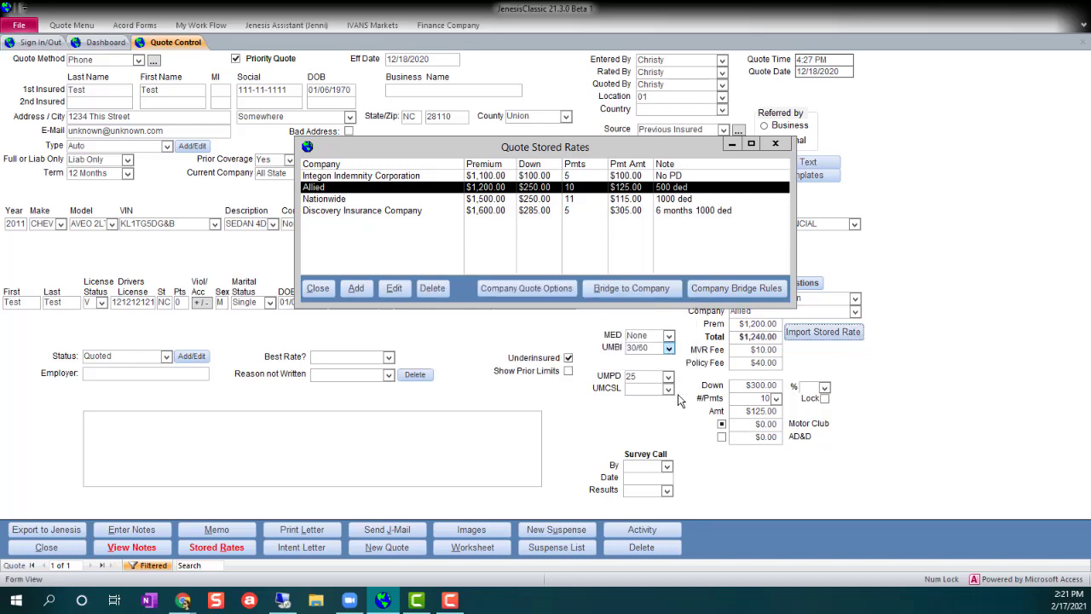
click(318, 289)
click(824, 332)
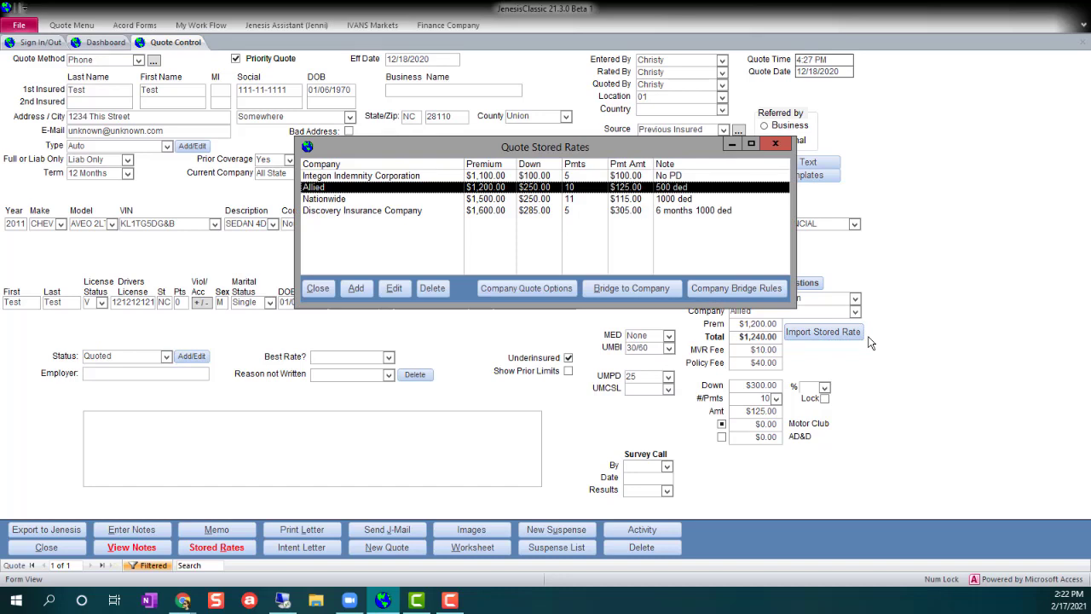
click(314, 289)
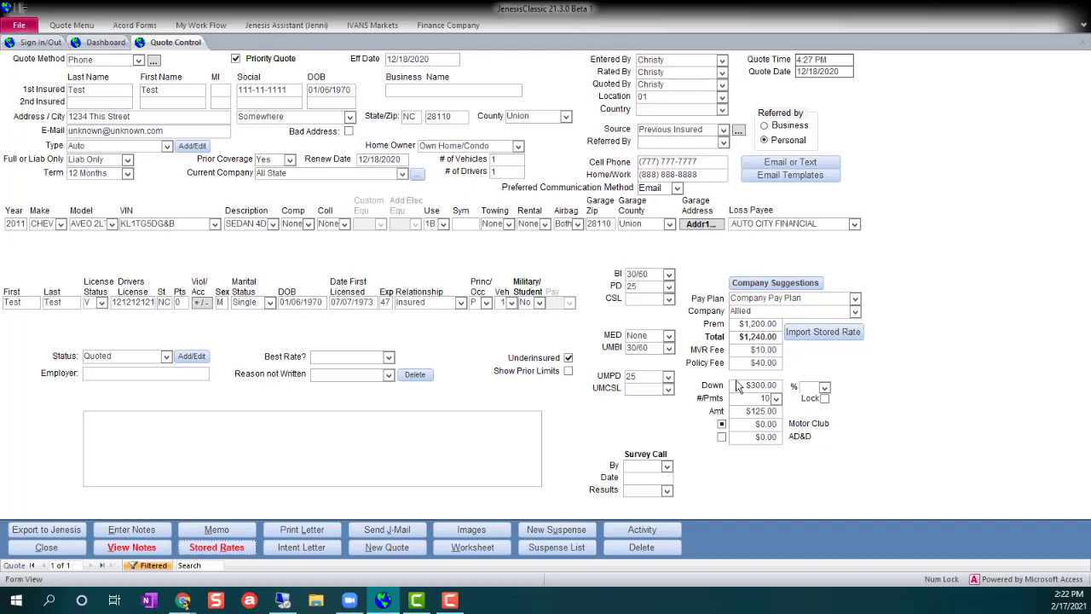
- View the company suggestions for the quote and close the list of quote options
click(794, 285)
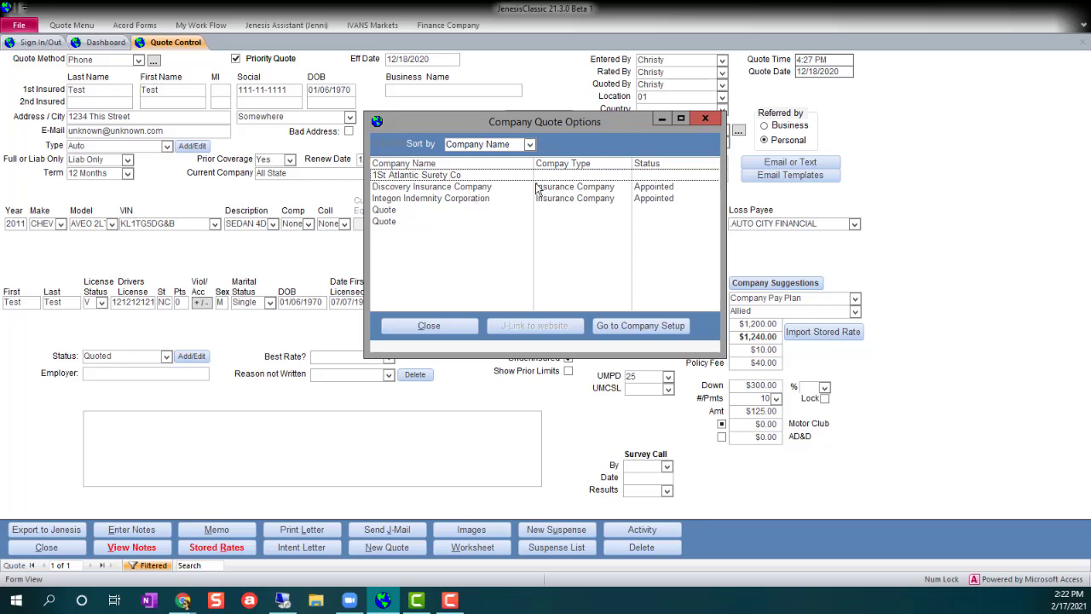
click(705, 119)
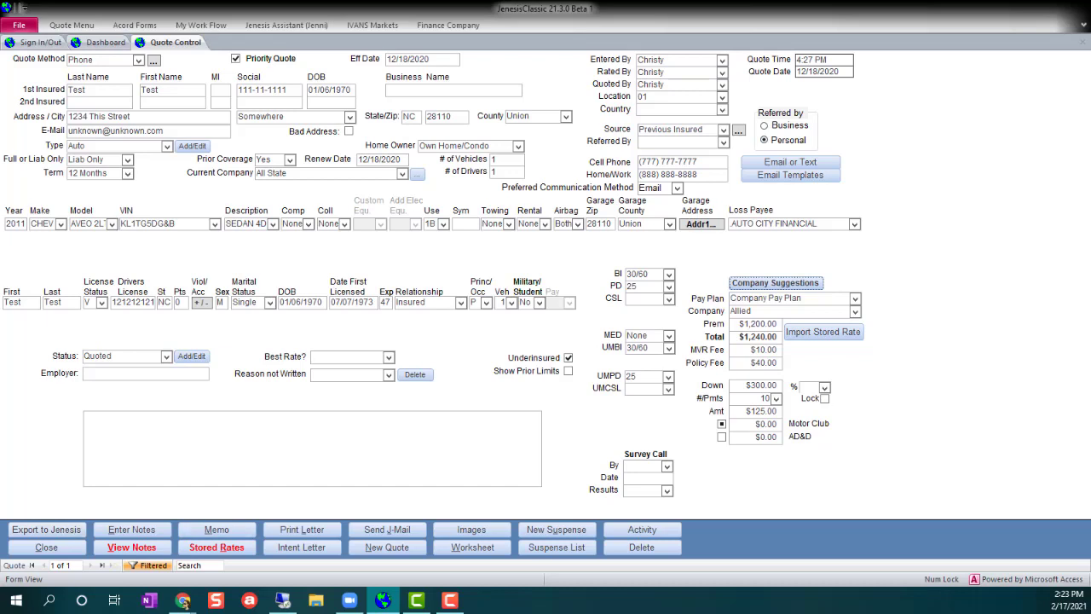
click(182, 600)
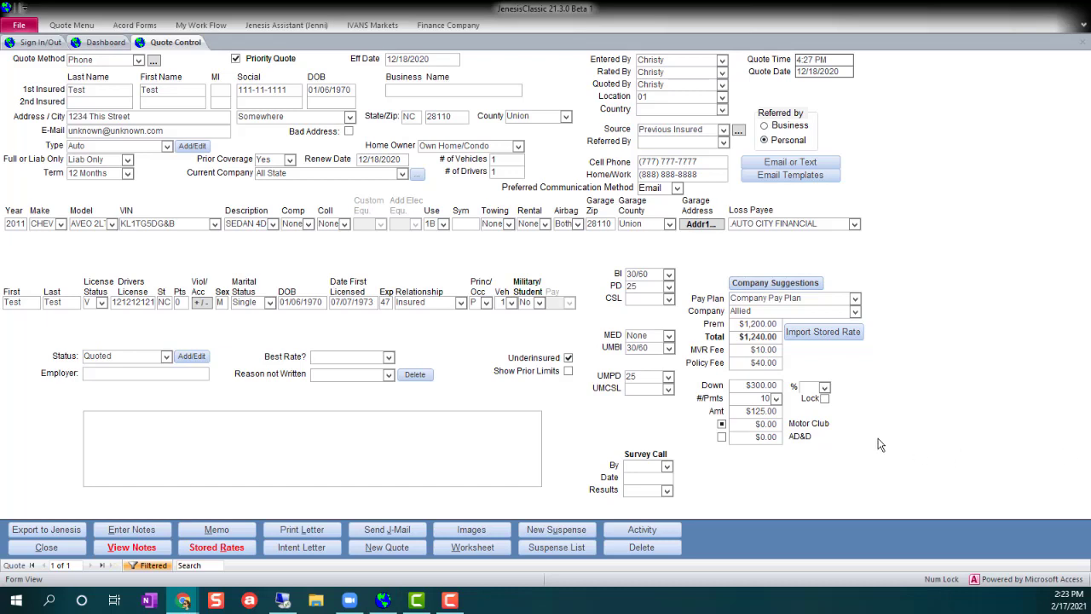
- Review the quote's status choices and the setup of quote status types, leaving the status as Quoted
click(166, 357)
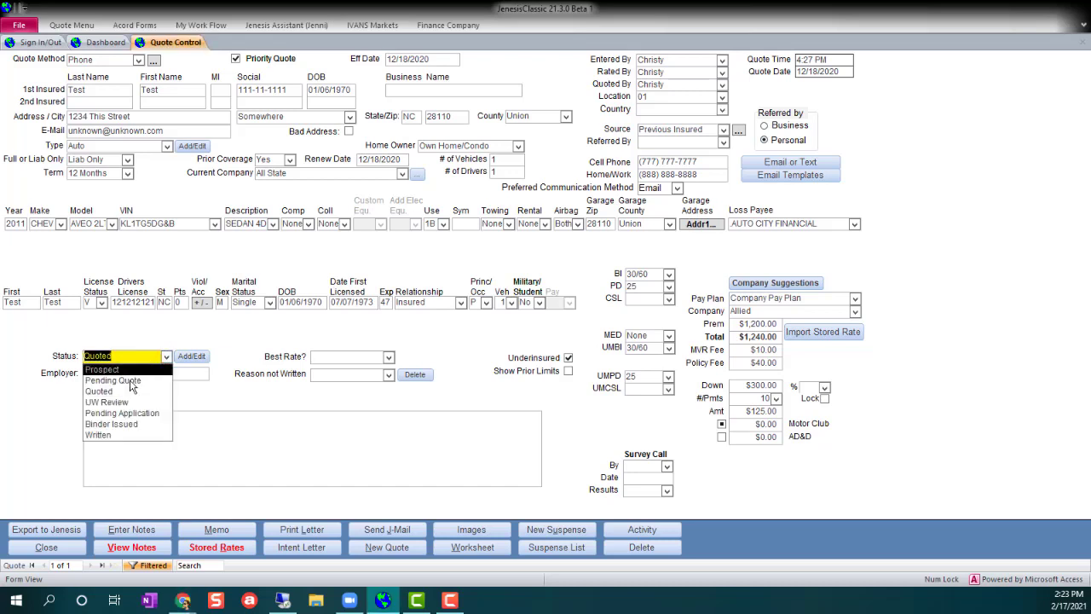
click(204, 358)
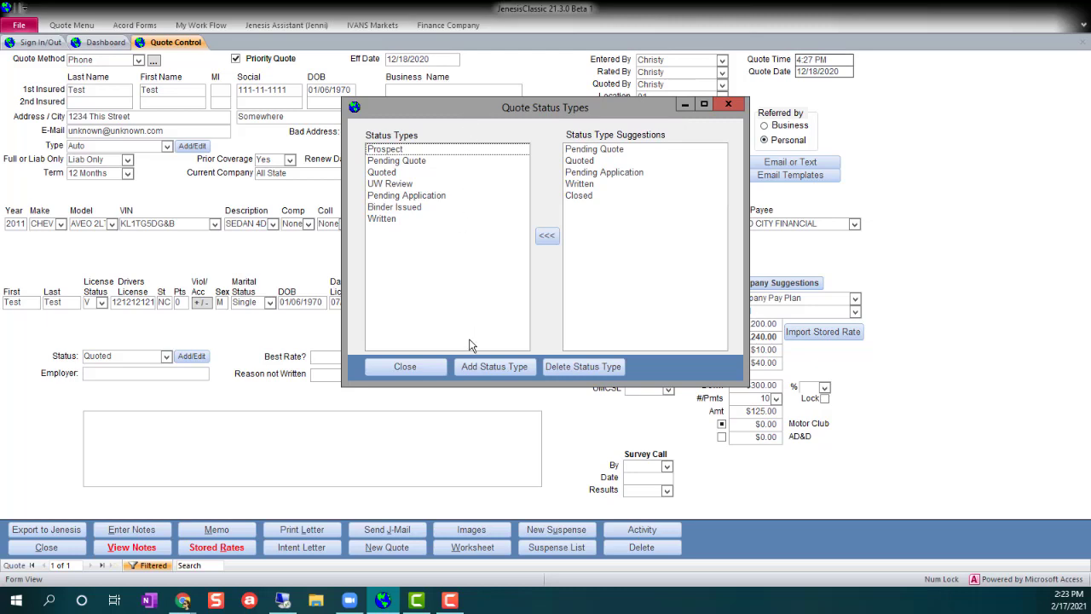
click(430, 370)
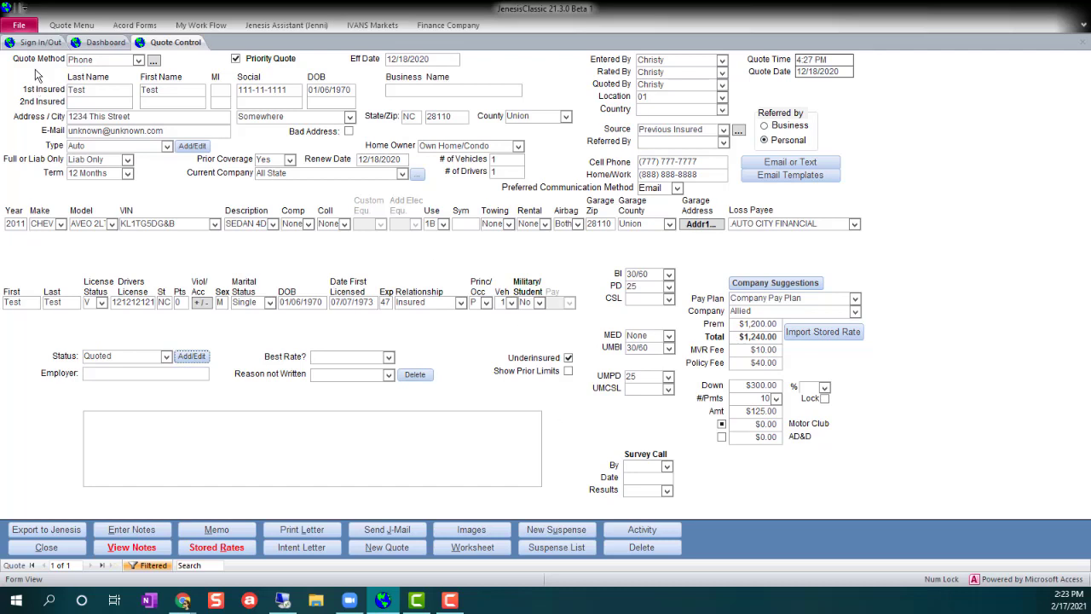
- Review the rating, export, import and general options available for the quote
click(71, 25)
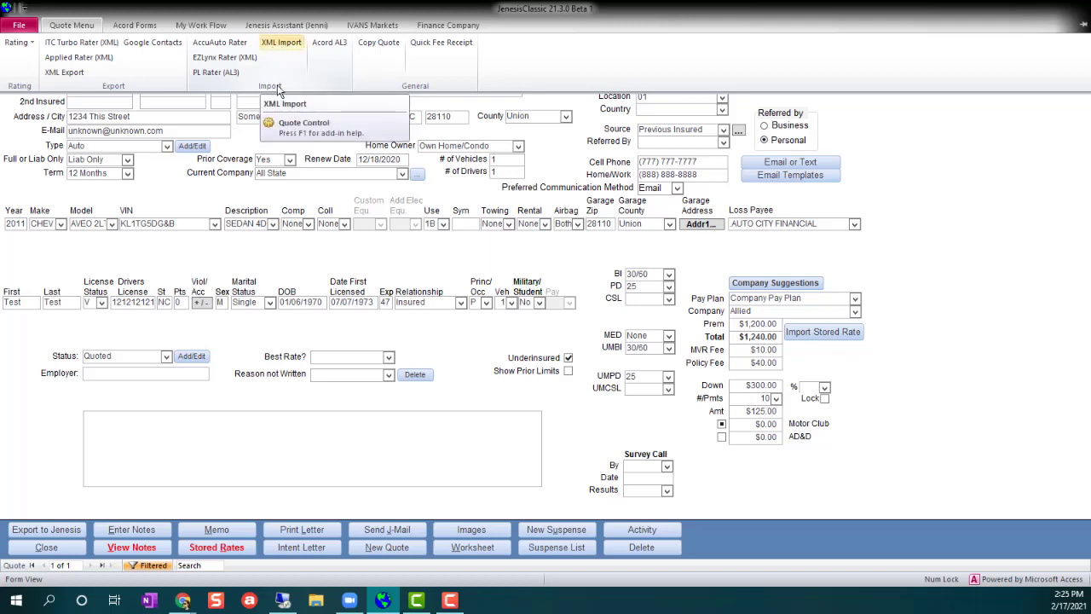
click(234, 80)
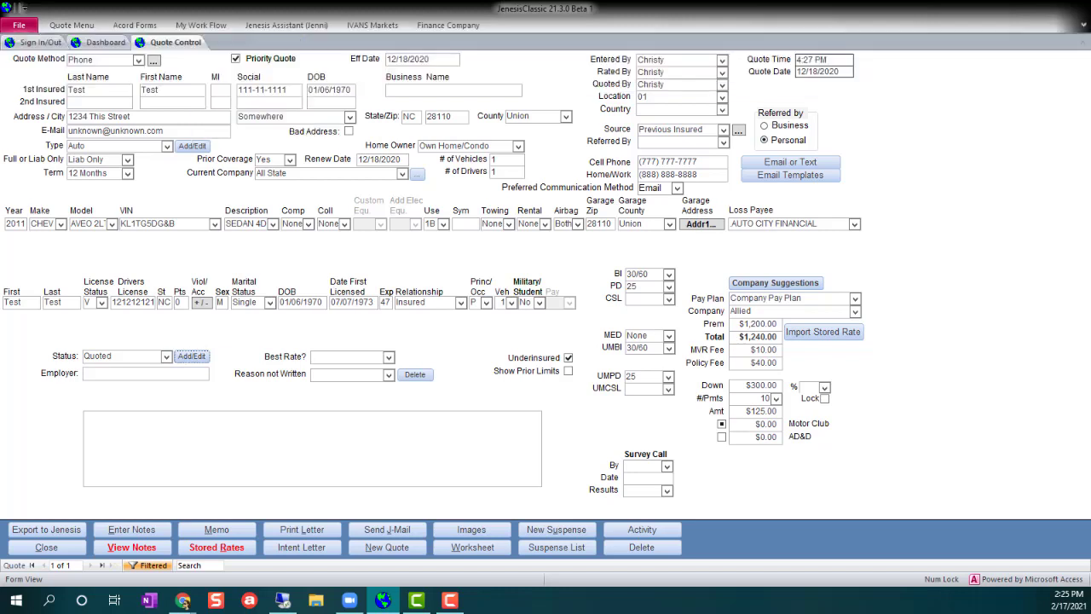